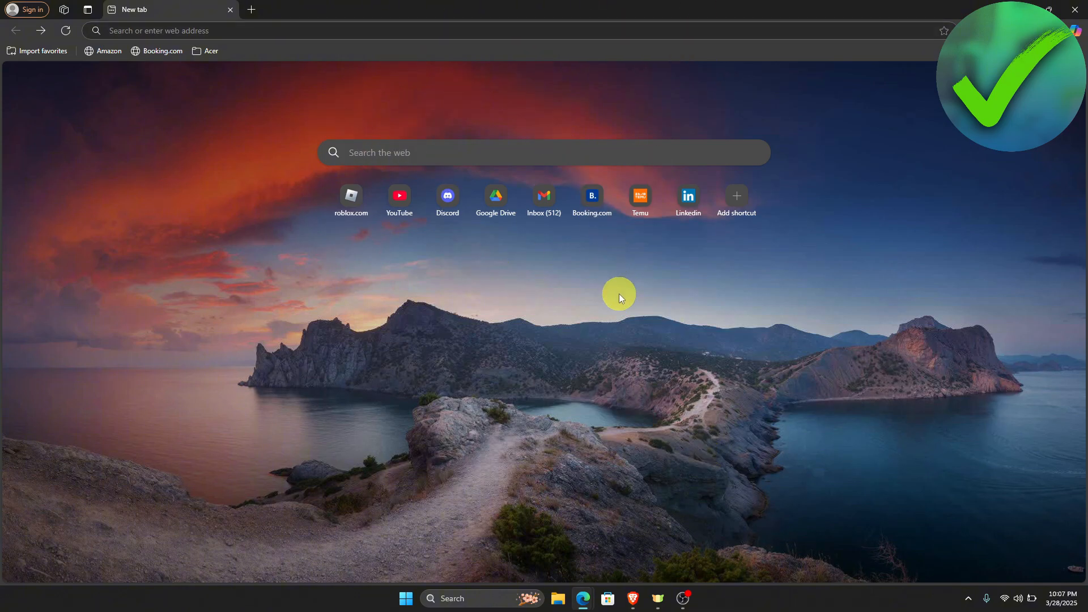
Search the web for voicemod from the Edge address bar.
left_click(368, 32)
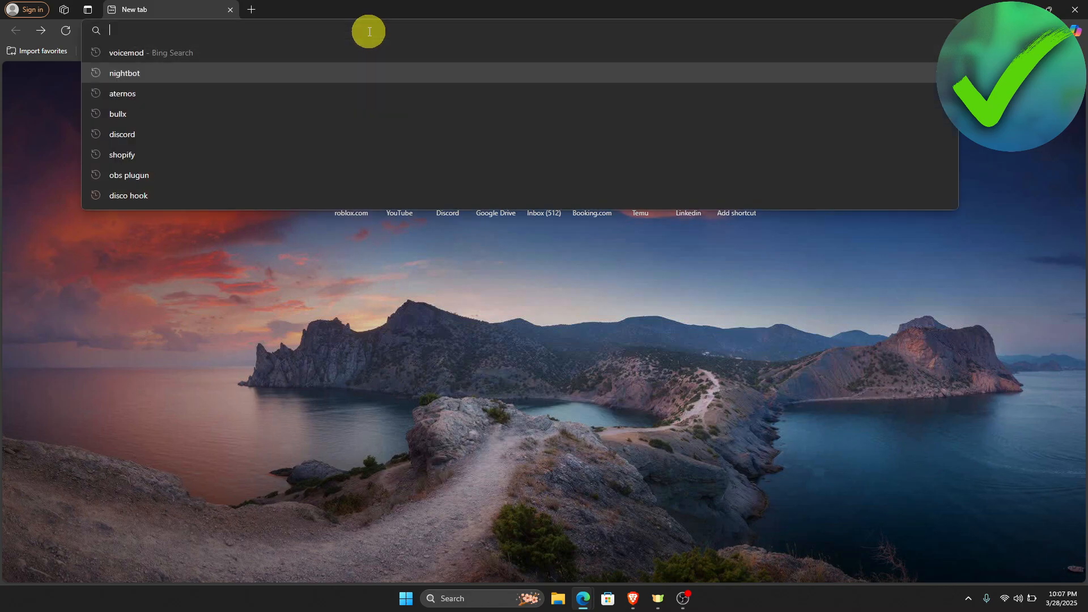
type("vo")
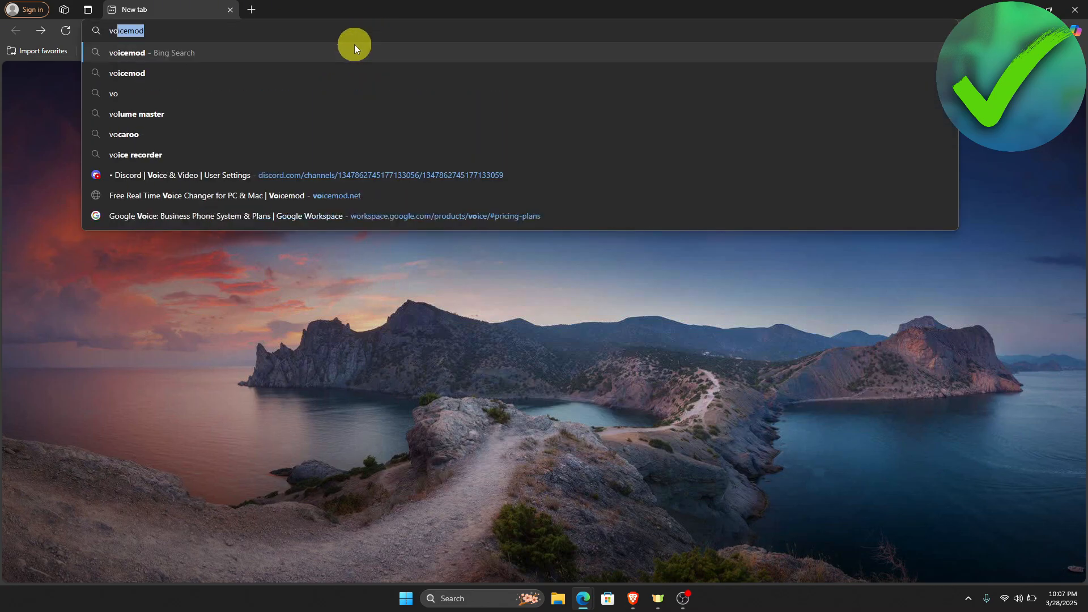
type("icemod")
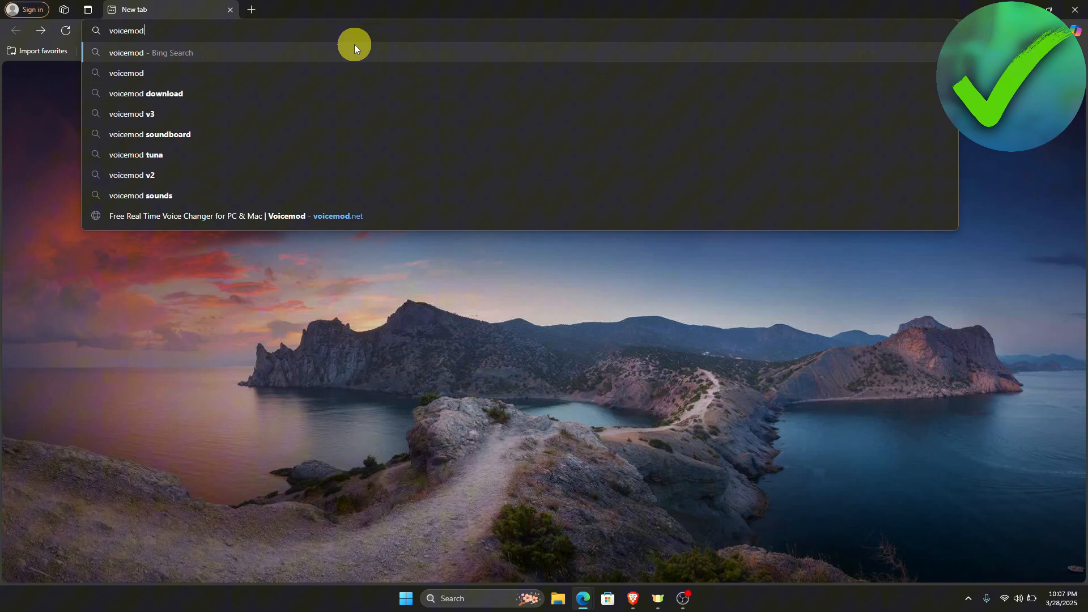
key("Return")
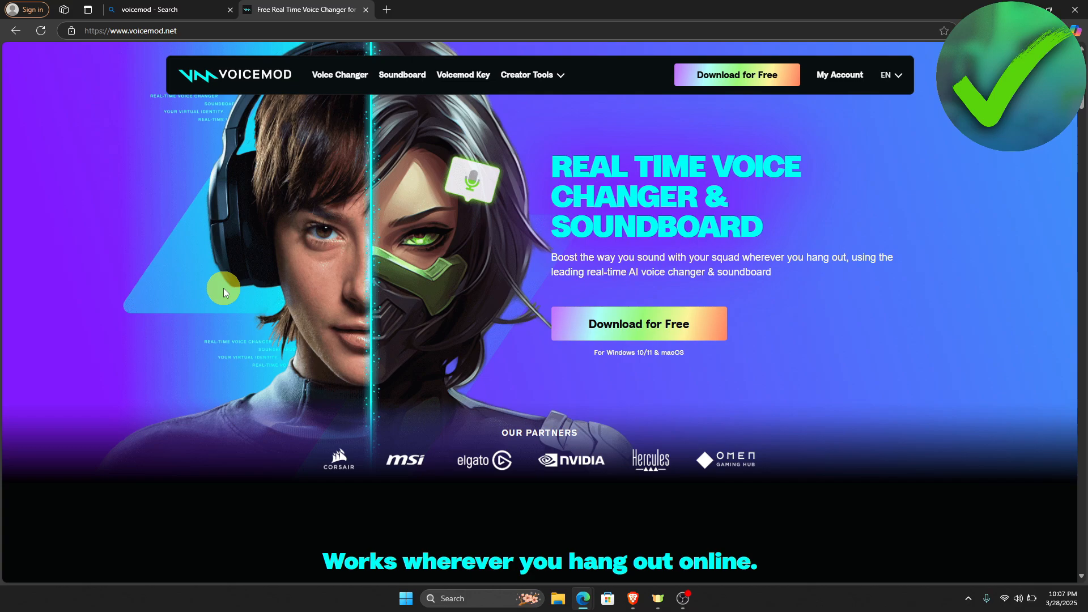
Download the free Voicemod installer and launch it from the Downloads flyout.
left_click(654, 328)
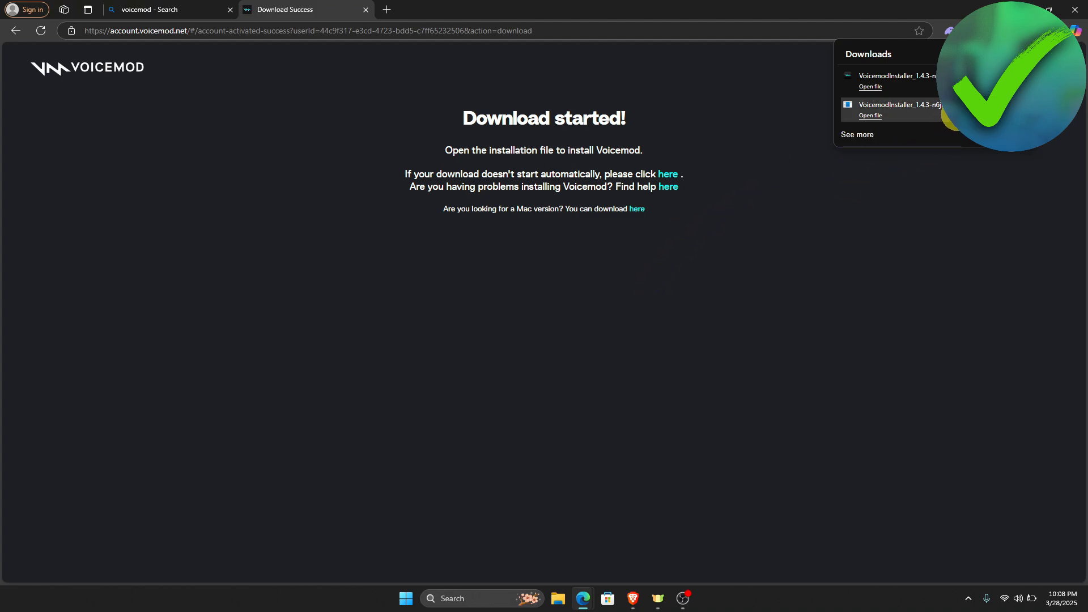
left_click(886, 78)
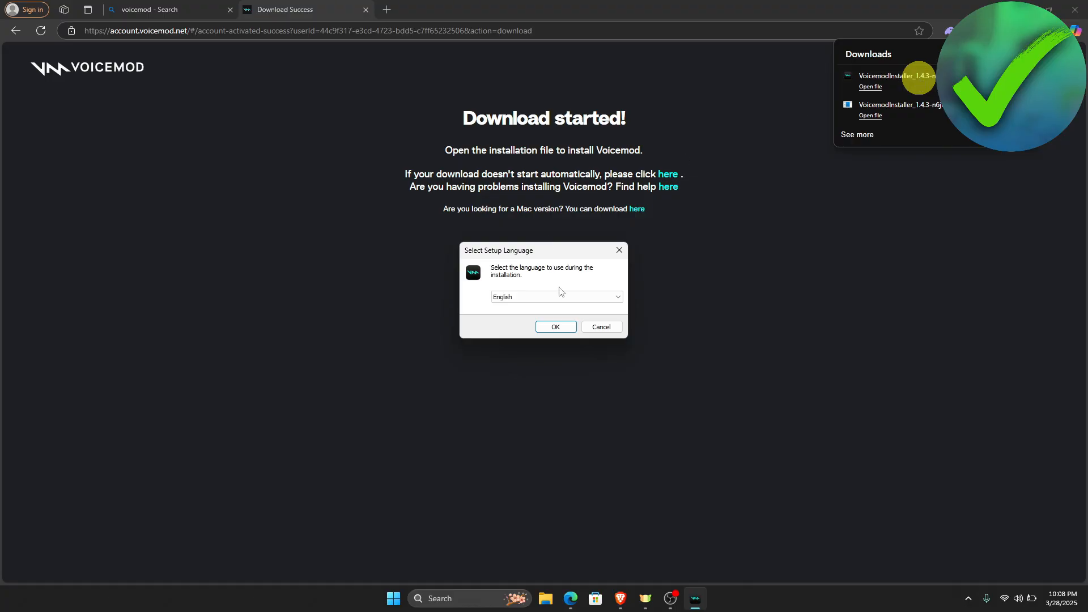
Keep English as setup language, accept the license agreement and continue.
left_click(559, 327)
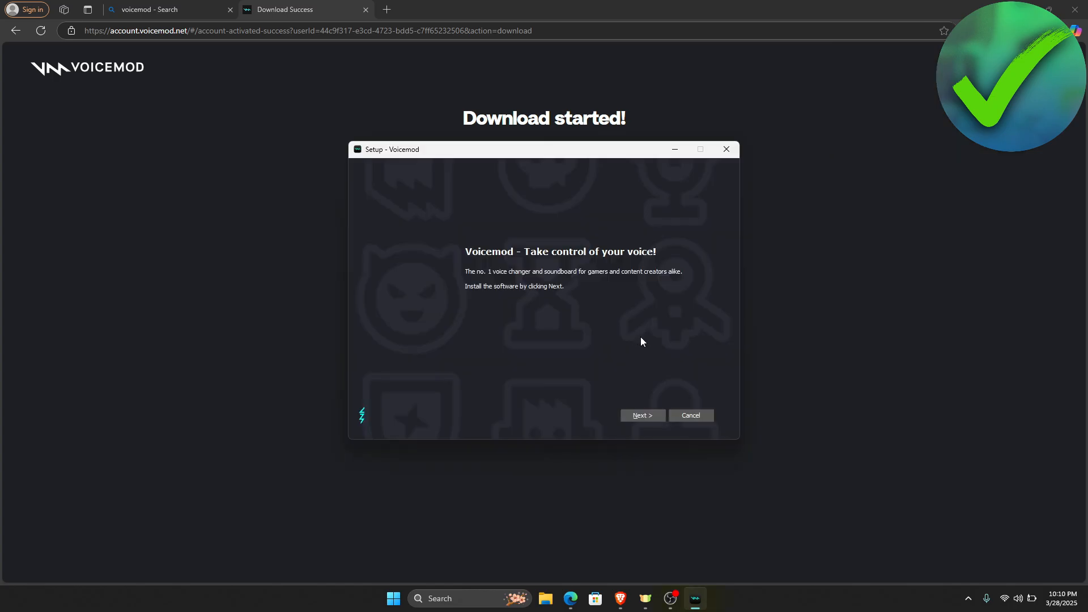
left_click(646, 413)
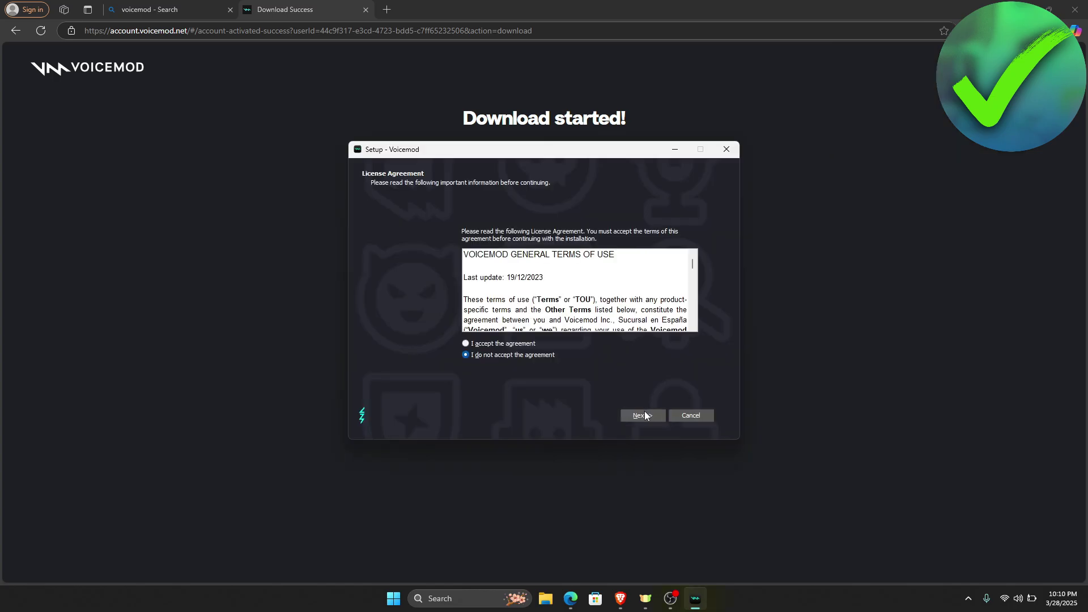
left_click(465, 344)
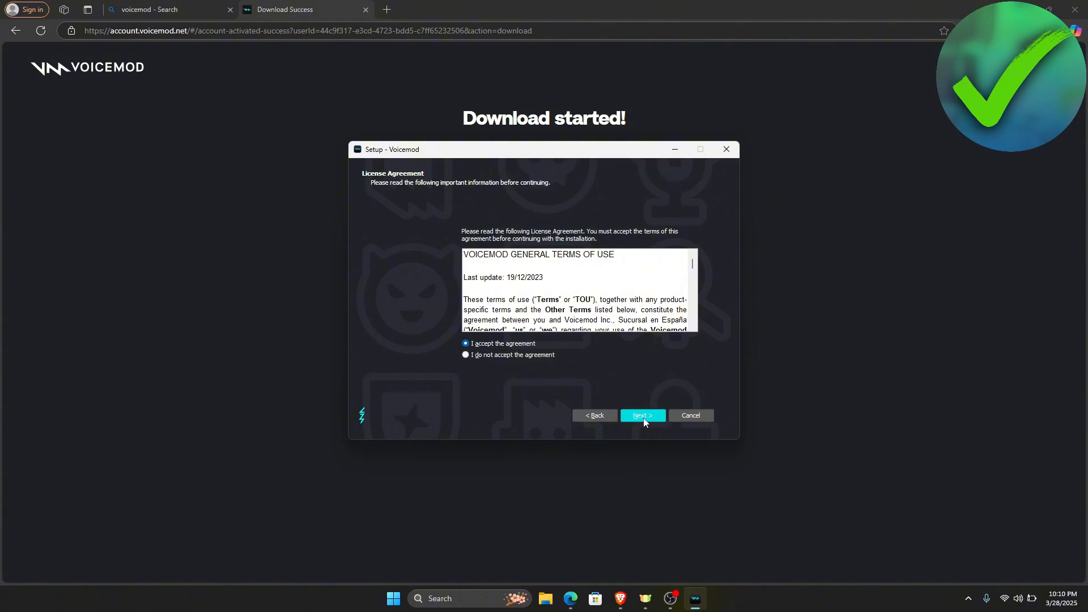
left_click(645, 417)
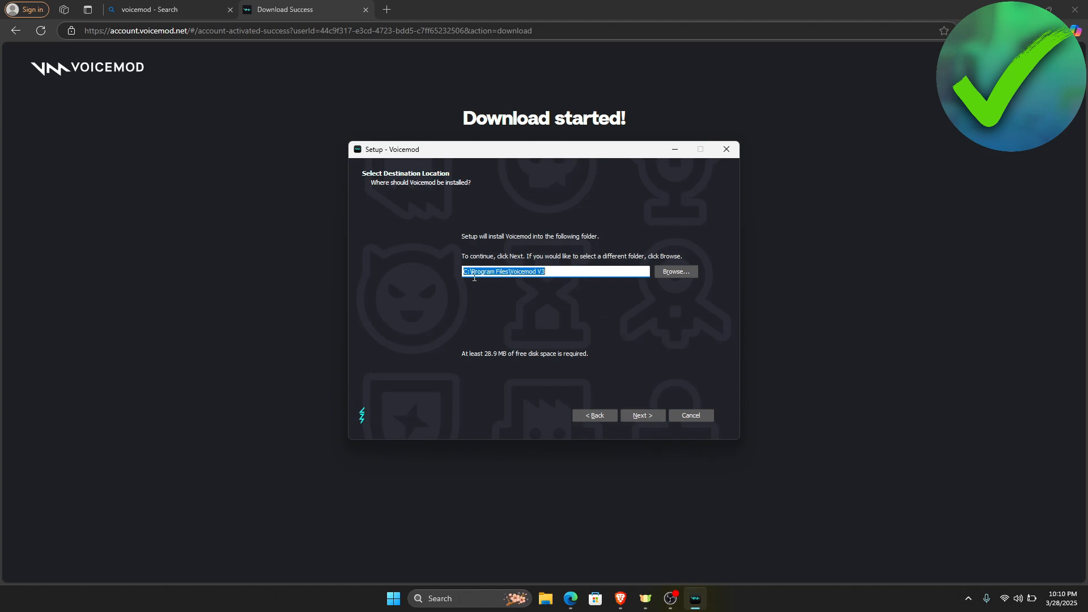
Keep the default install folder, skip Quick Launch and desktop shortcuts, and install Voicemod.
left_click(676, 273)
left_click(640, 415)
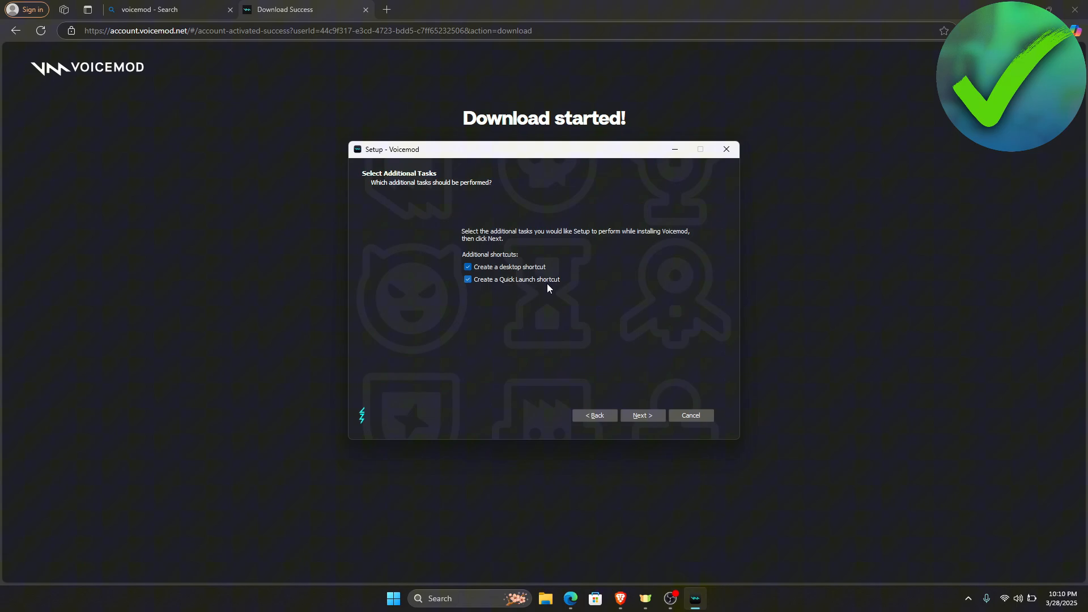
left_click(508, 279)
left_click(642, 415)
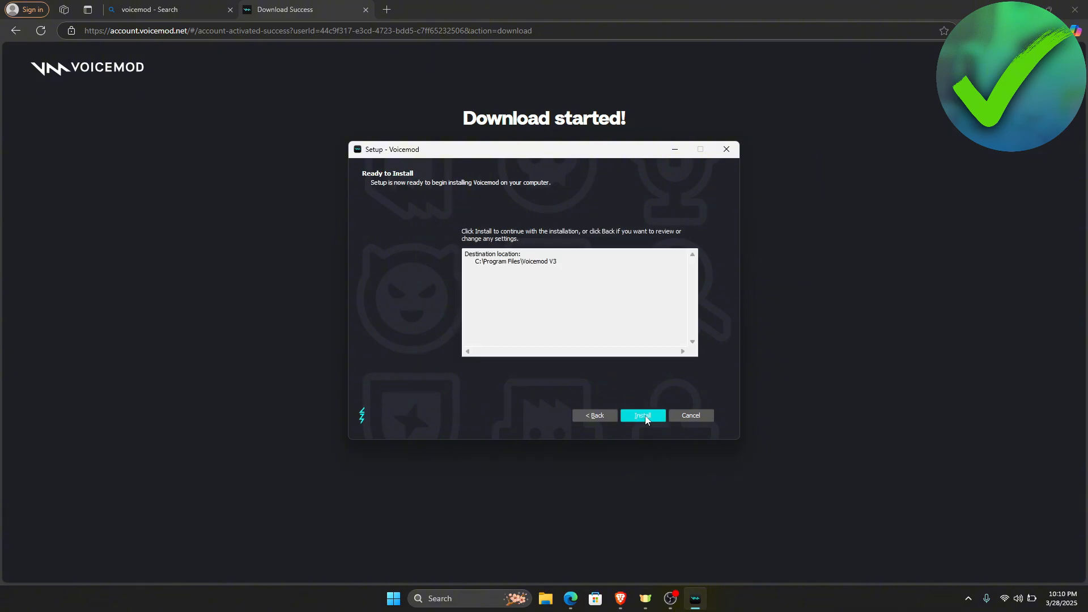
left_click(642, 415)
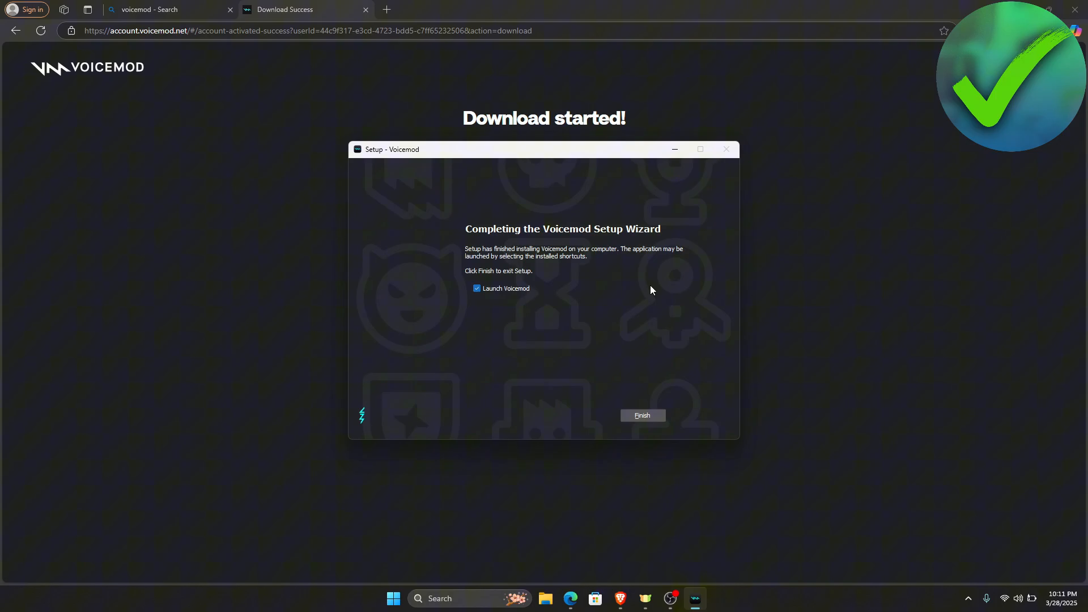
Launch Voicemod after setup and advance its first-run wizard to the audio configuration.
left_click(642, 416)
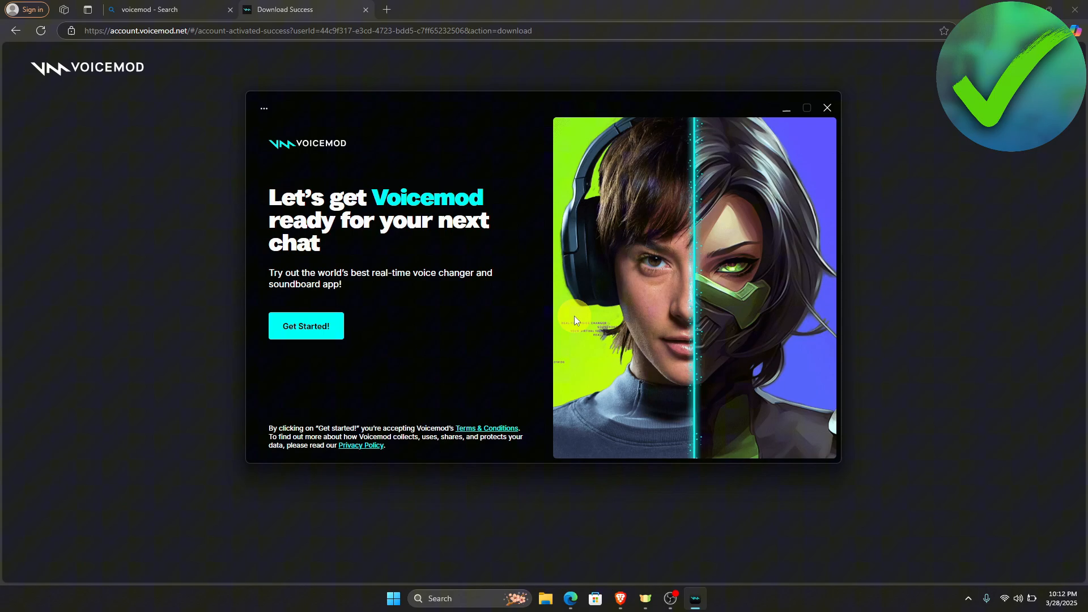
left_click(306, 325)
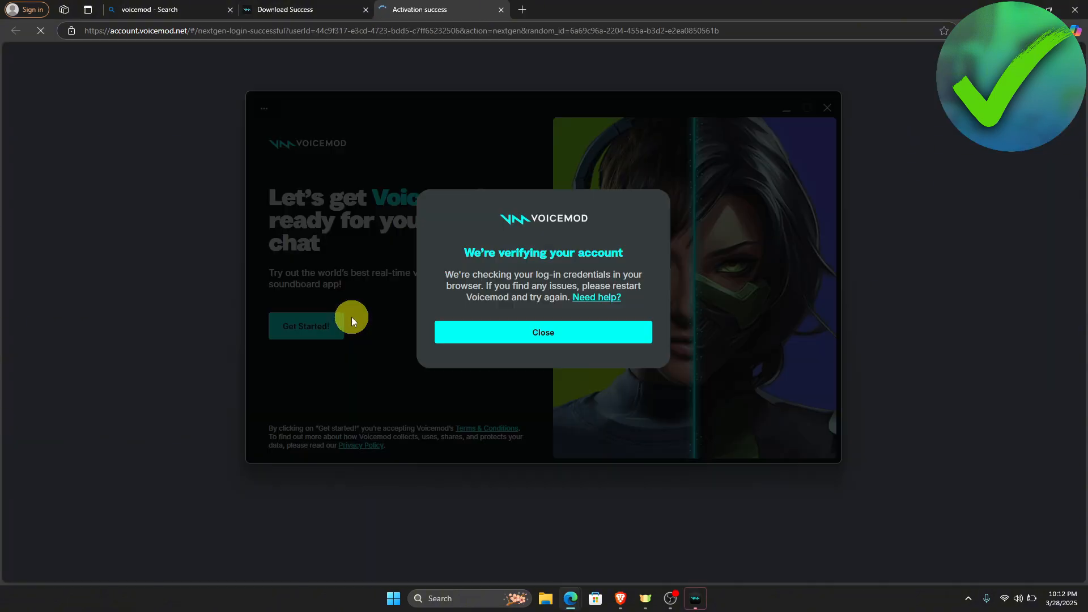
left_click(324, 326)
left_click(291, 328)
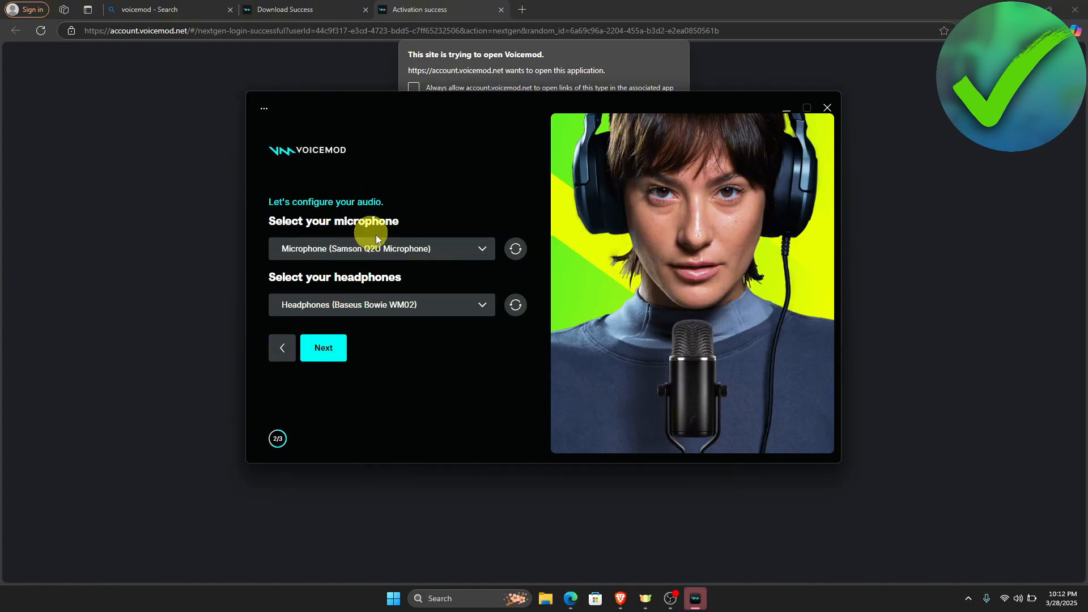
Keep the Samson Q2U microphone and Baseus Bowie WM02 headphones and continue to the final step.
left_click(448, 249)
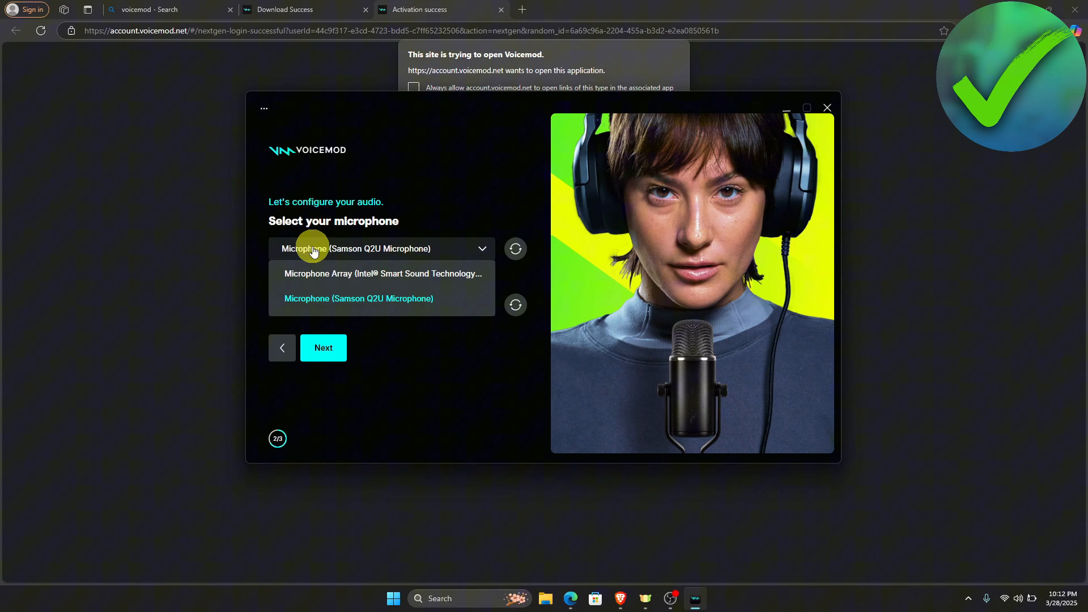
left_click(429, 251)
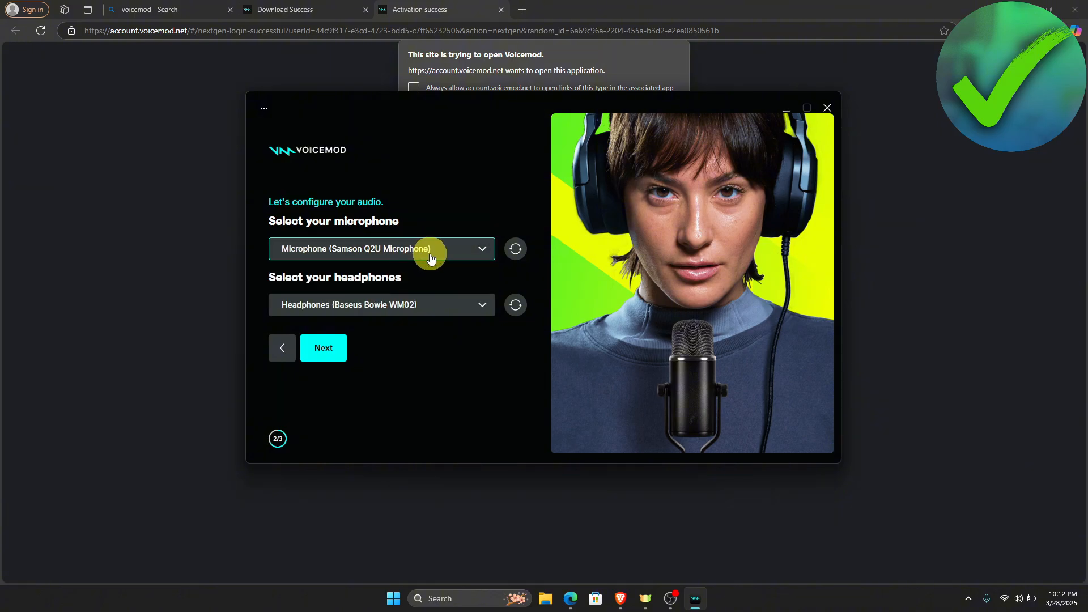
left_click(444, 309)
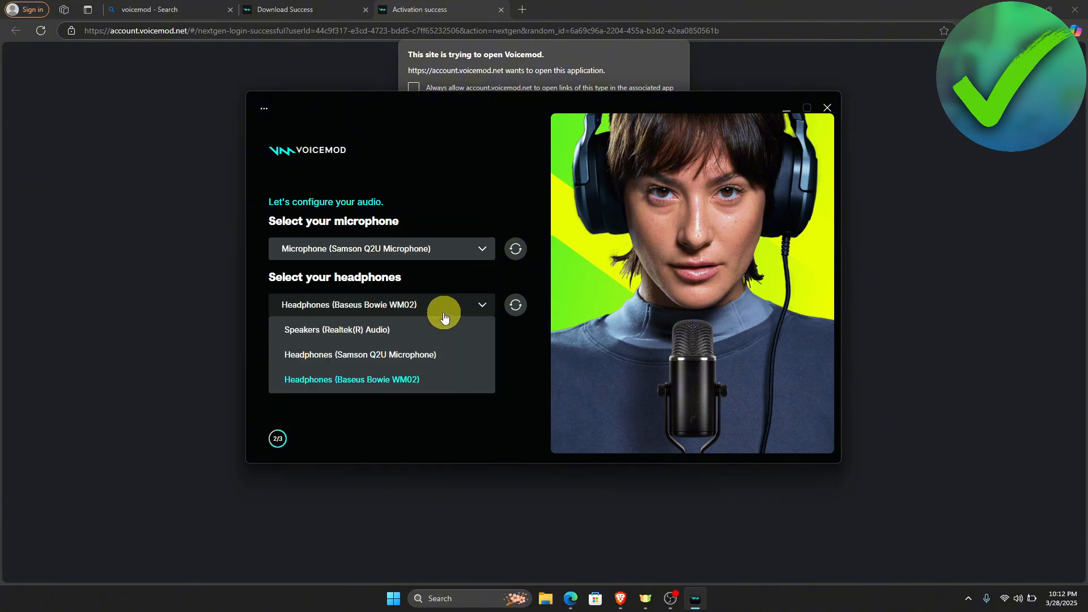
left_click(436, 308)
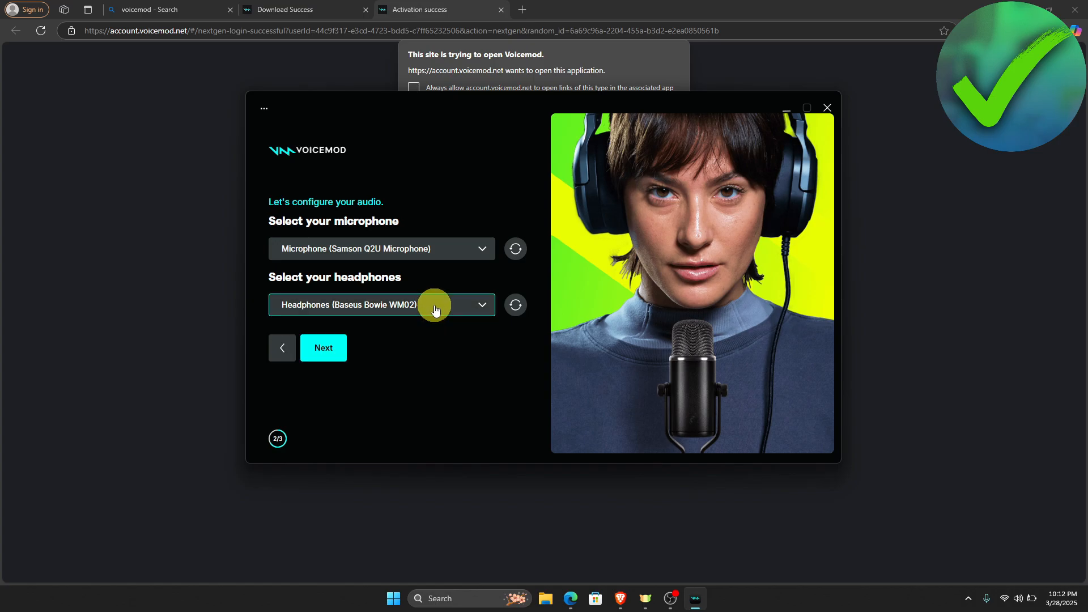
left_click(324, 348)
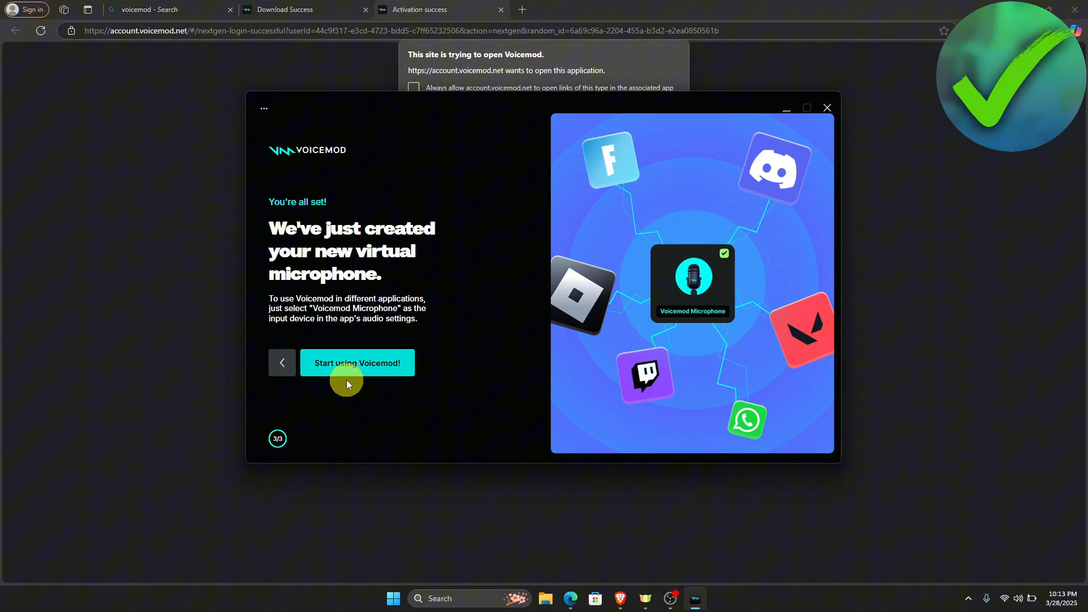
Start using Voicemod, landing on the main window with the Voices library.
left_click(365, 362)
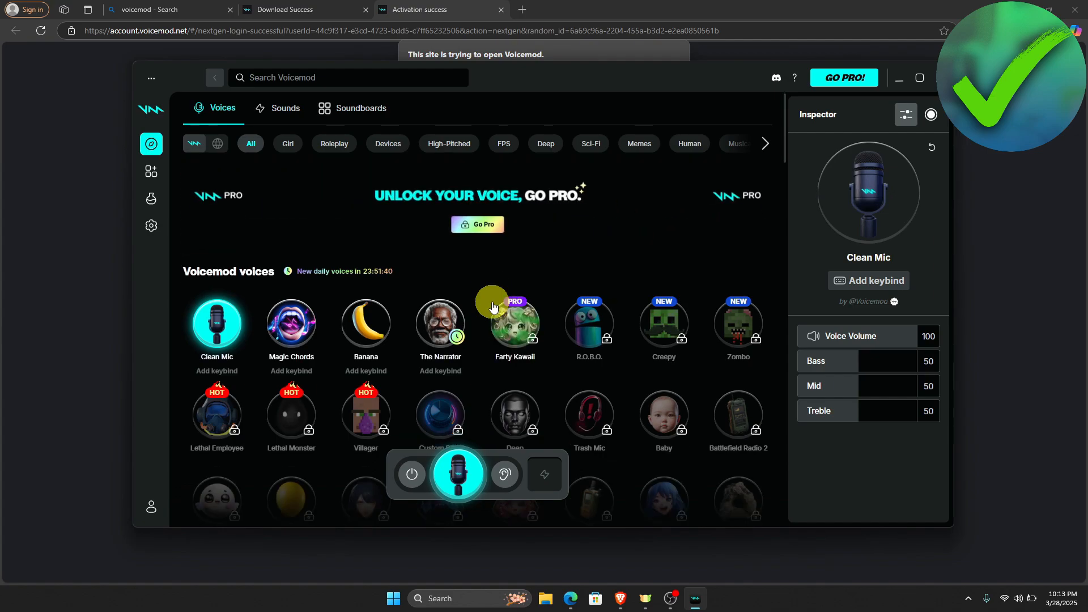
scroll(492, 301, "down", 3)
scroll(493, 301, "up", 3)
scroll(492, 302, "down", 3)
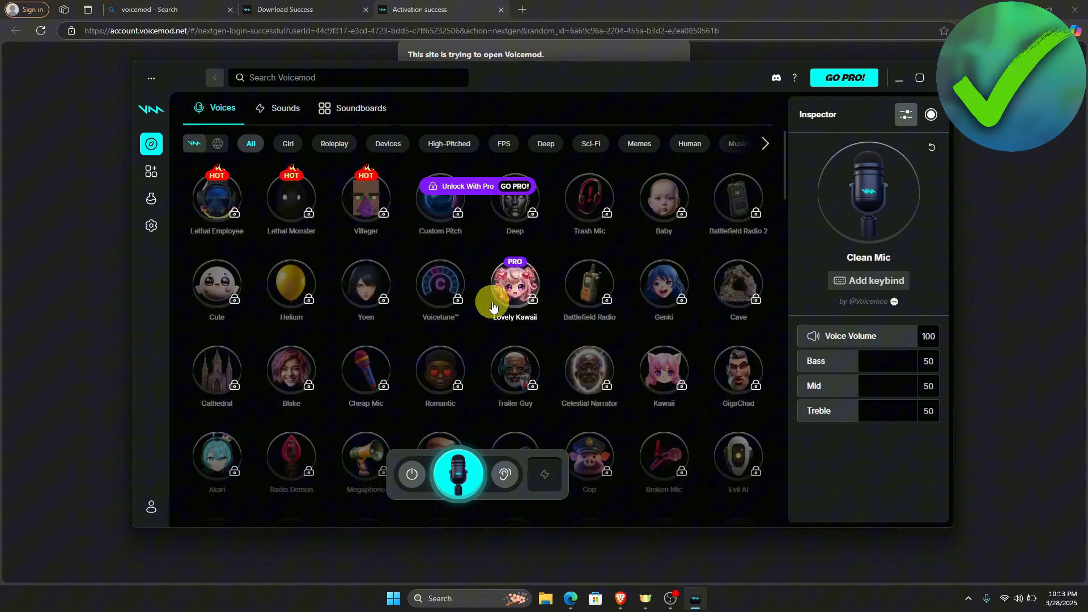
scroll(492, 302, "up", 3)
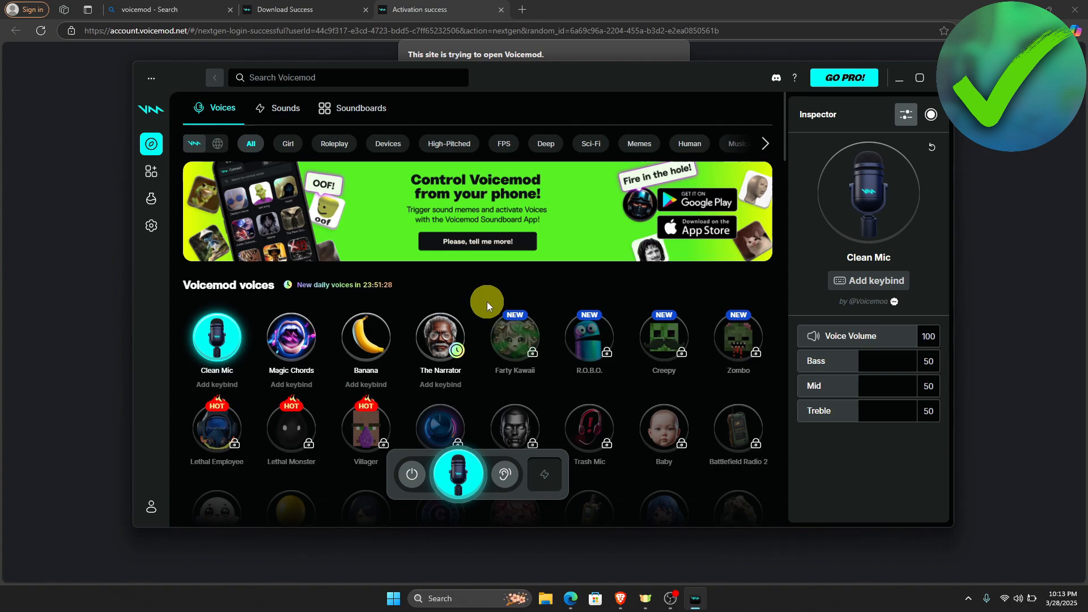
Show the Soundboards section and open the free Voicemod Starter soundboard.
left_click(364, 112)
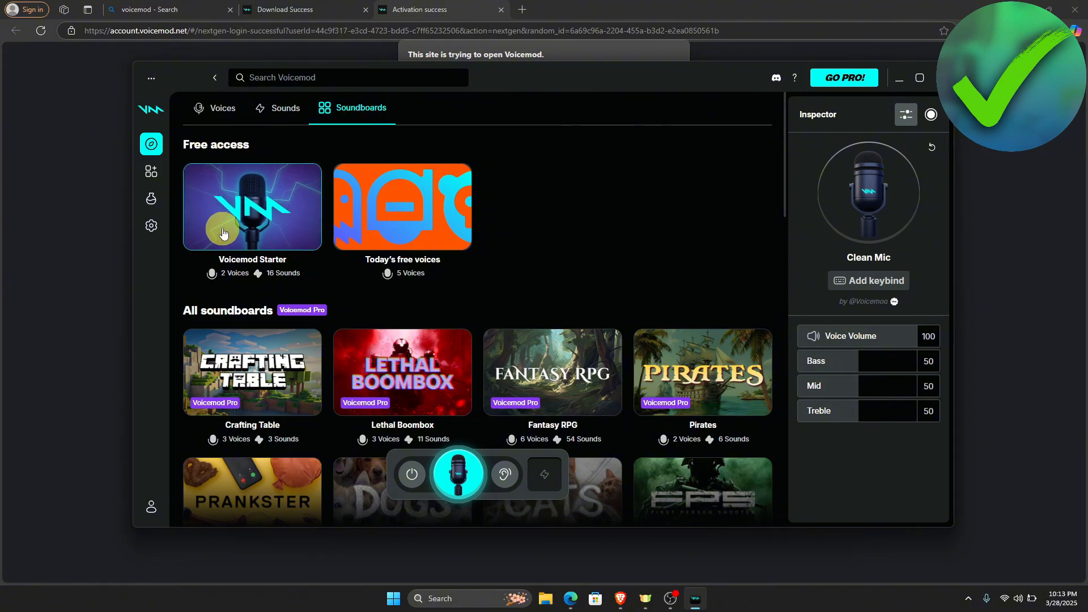
left_click(256, 204)
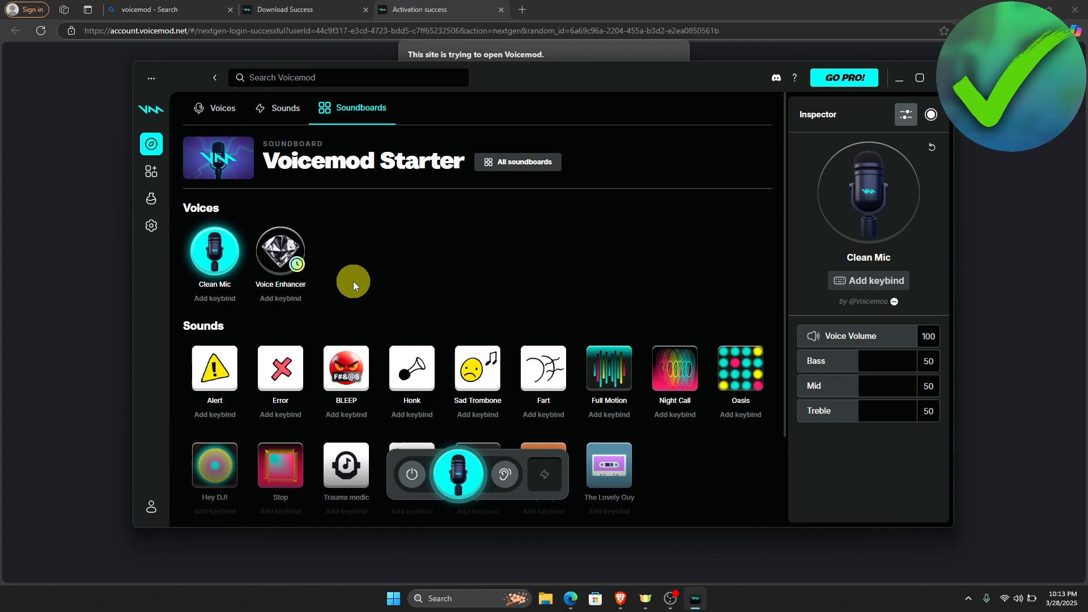
scroll(372, 299, "down", 1)
scroll(371, 299, "up", 1)
scroll(346, 276, "down", 2)
scroll(346, 276, "down", 1)
scroll(448, 267, "up", 3)
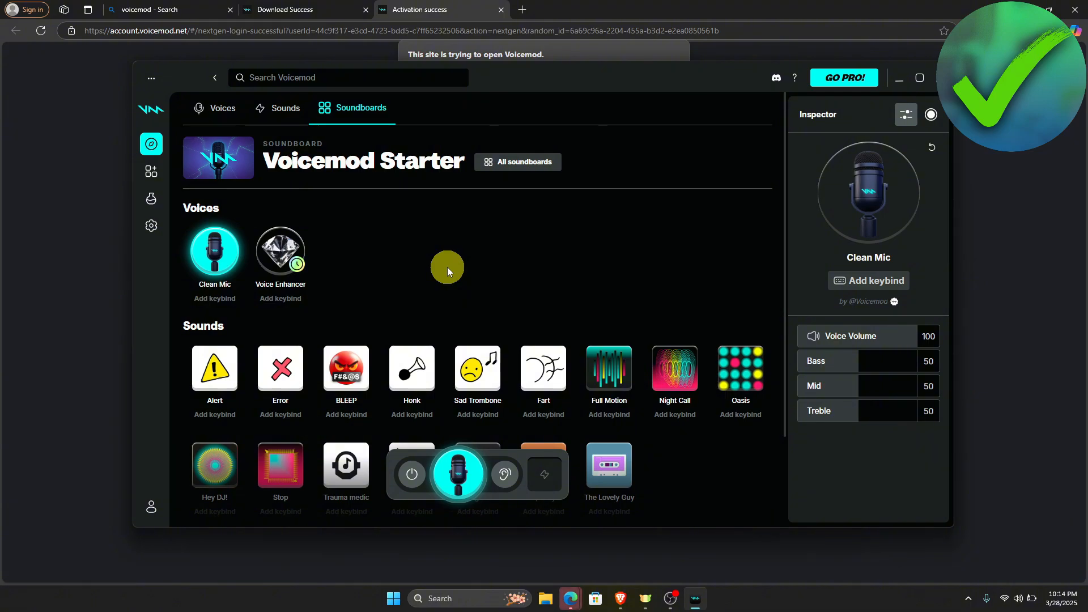
scroll(447, 267, "down", 3)
scroll(447, 267, "up", 3)
scroll(448, 267, "down", 1)
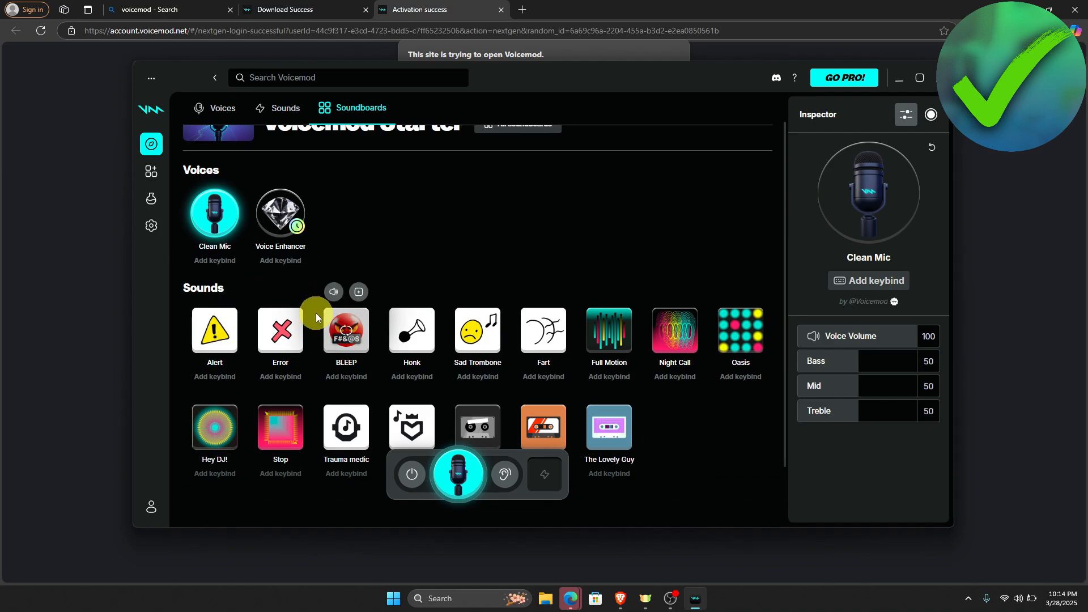
scroll(316, 314, "up", 1)
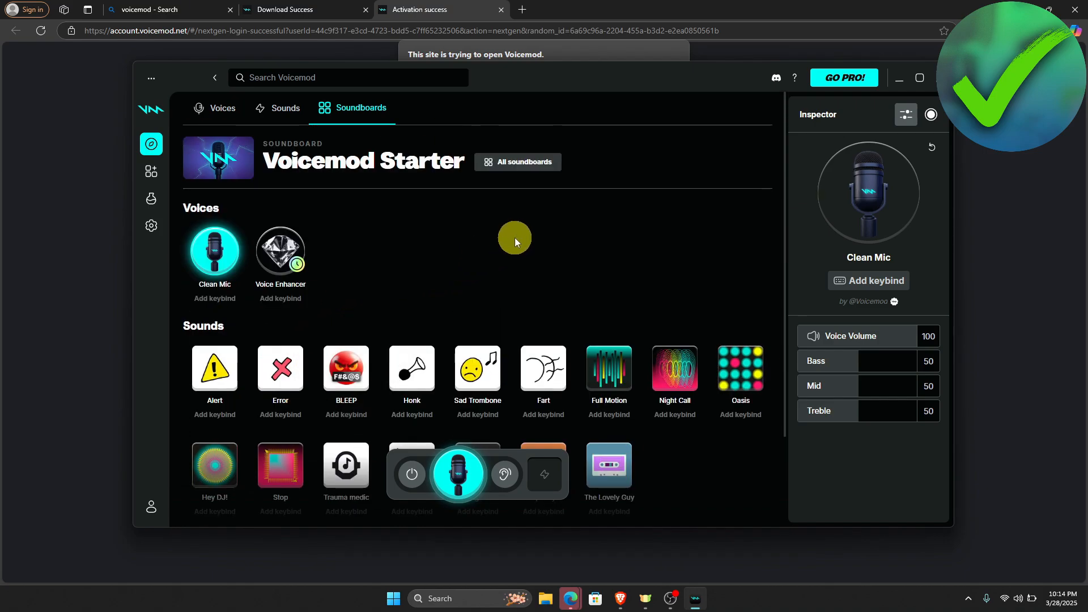